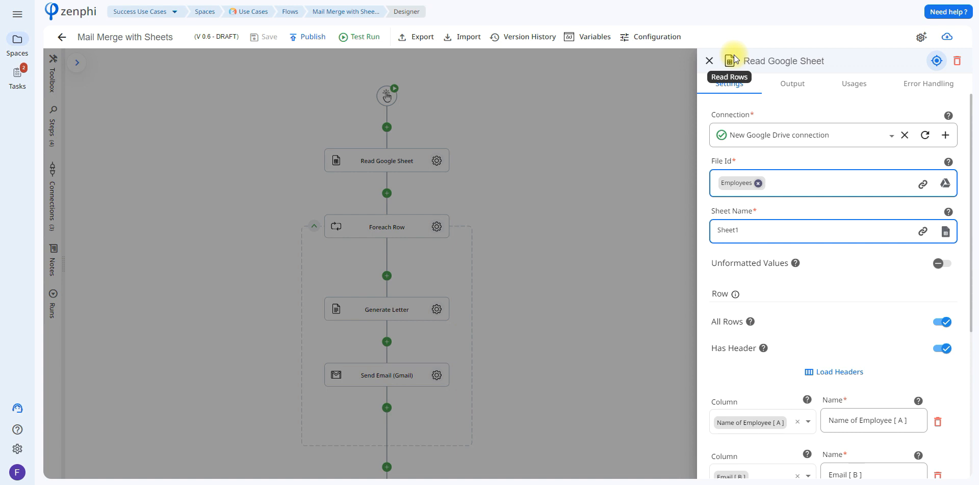
pyautogui.click(946, 140)
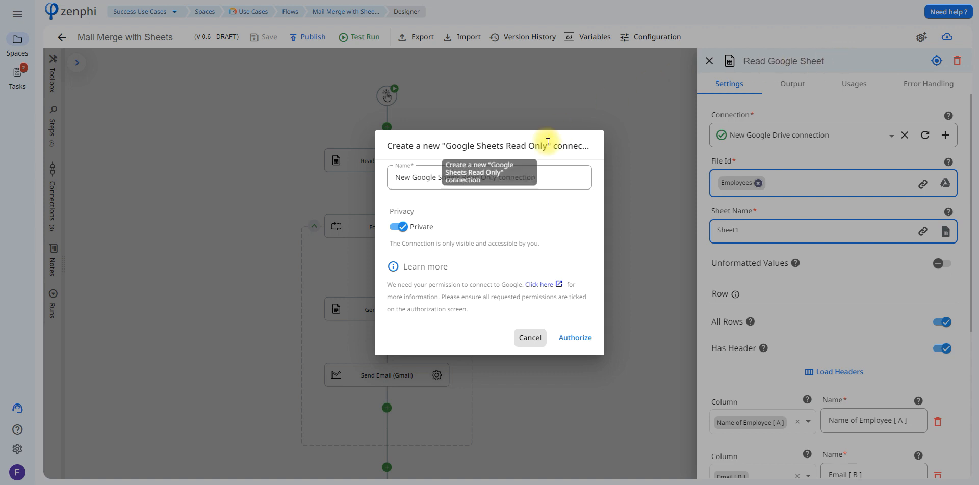
pyautogui.click(399, 226)
pyautogui.click(398, 221)
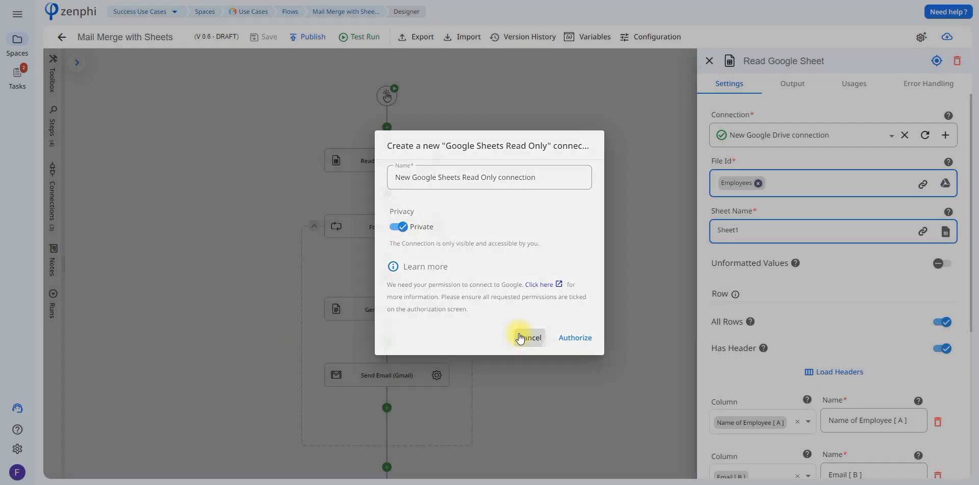
pyautogui.click(520, 338)
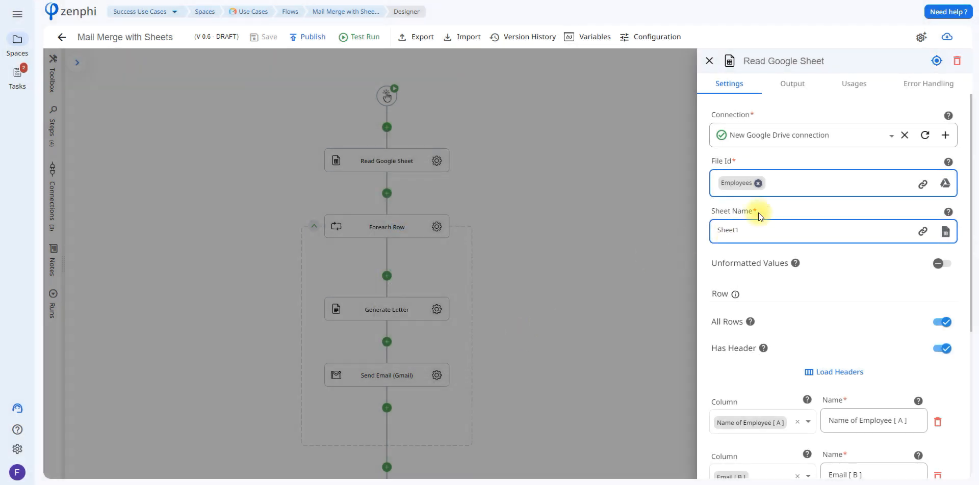
pyautogui.click(767, 135)
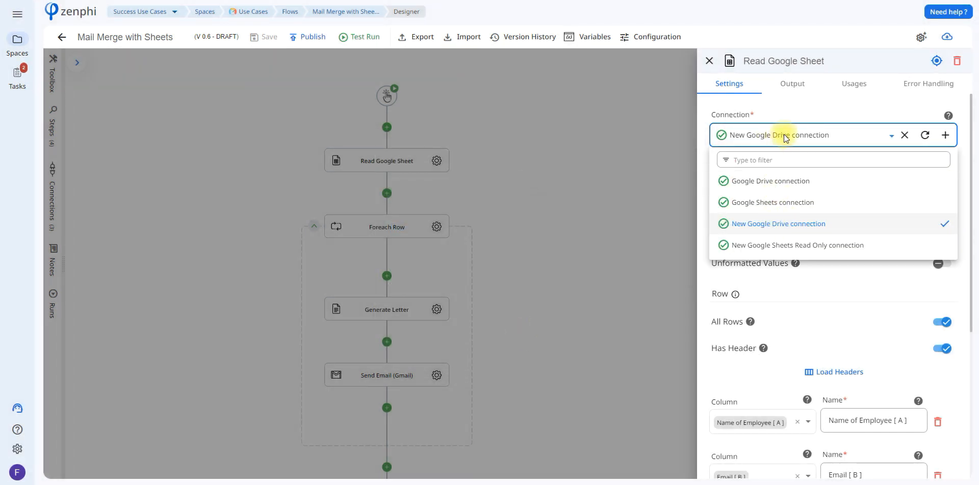
pyautogui.click(930, 3)
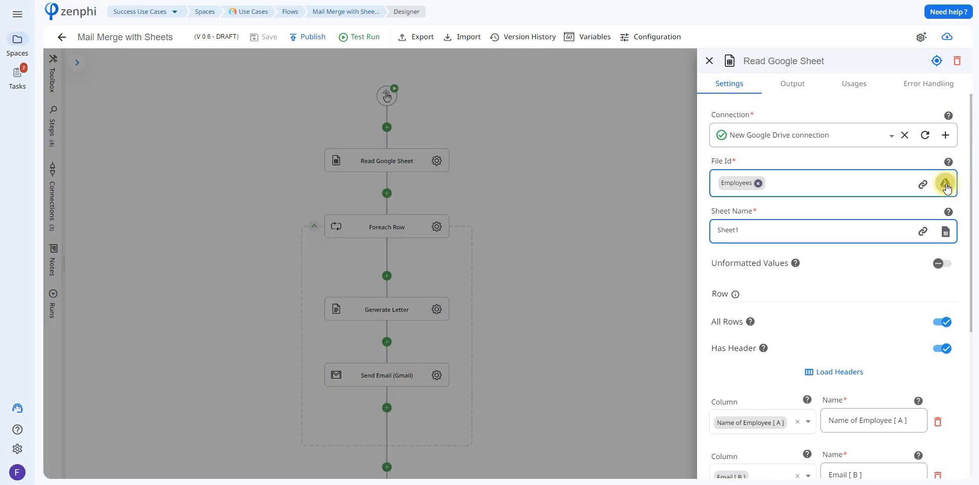
# Confirm the Read Google Sheet step uses the Employee Info spreadsheet and Sheet1, leaving both unchanged.
pyautogui.click(946, 185)
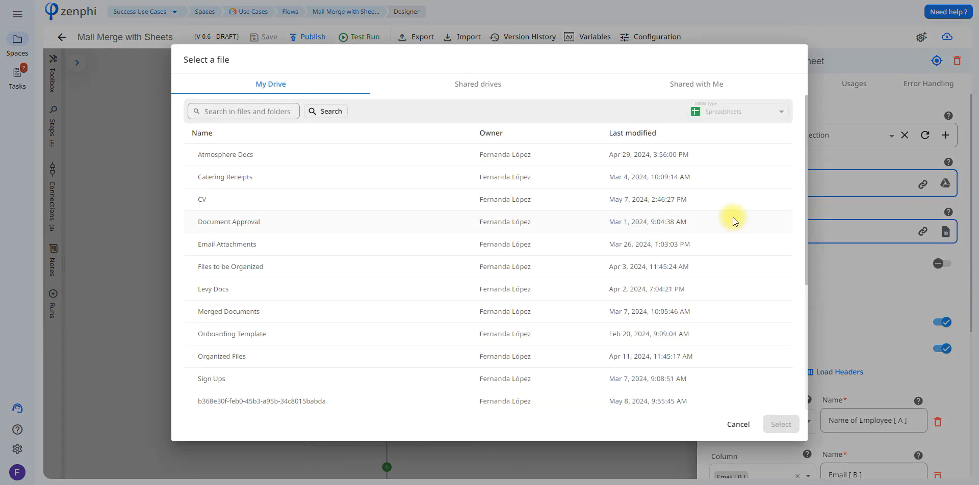
pyautogui.moveTo(805, 182); pyautogui.dragTo(795, 293)
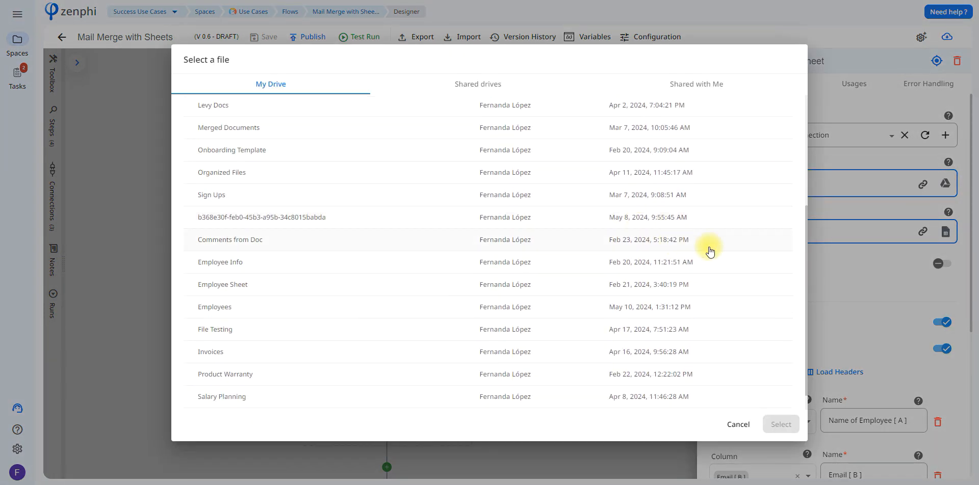
pyautogui.moveTo(805, 222); pyautogui.dragTo(807, 233)
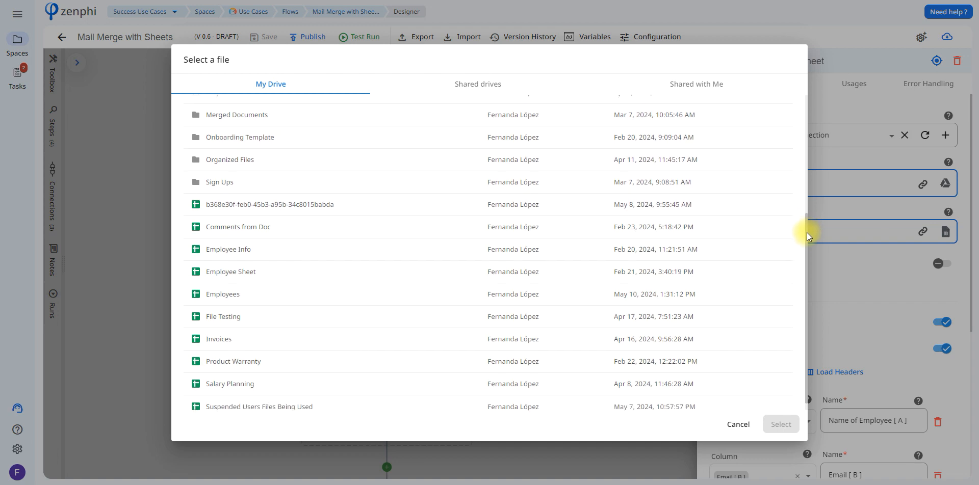
pyautogui.click(670, 245)
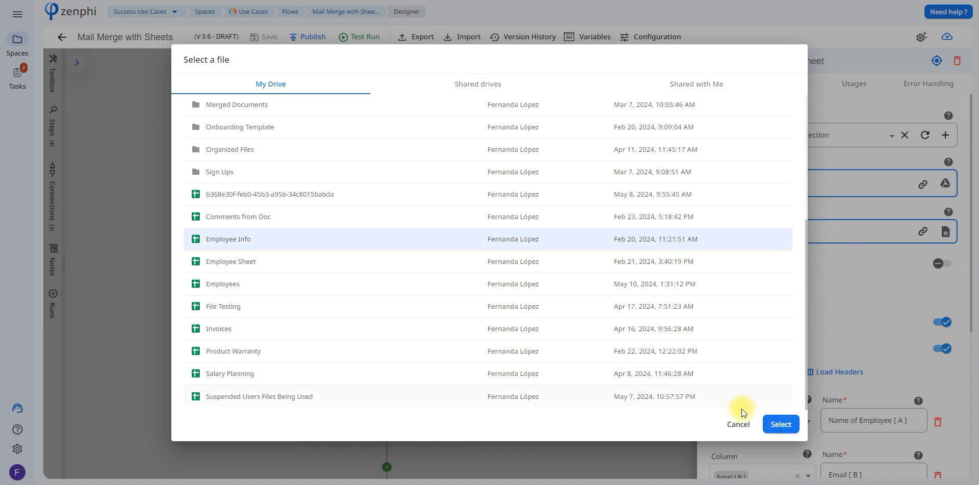
pyautogui.click(725, 425)
pyautogui.click(946, 232)
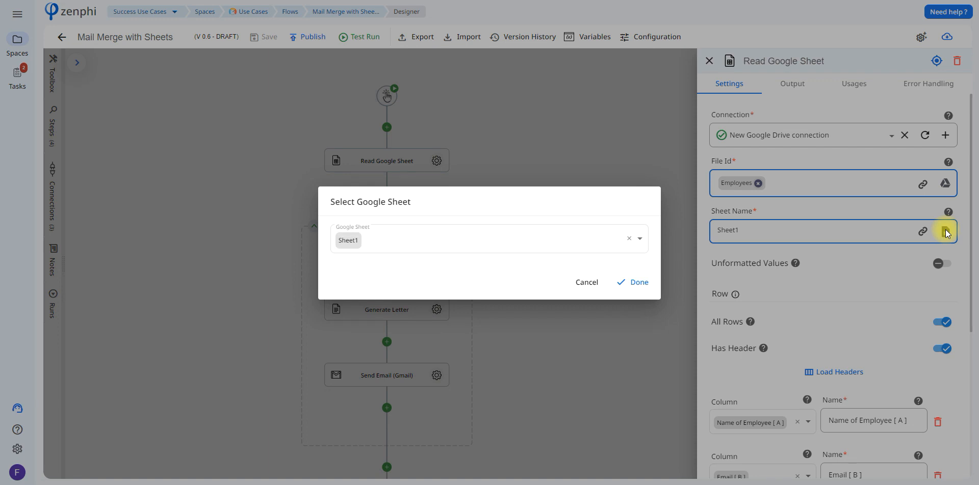
pyautogui.click(946, 233)
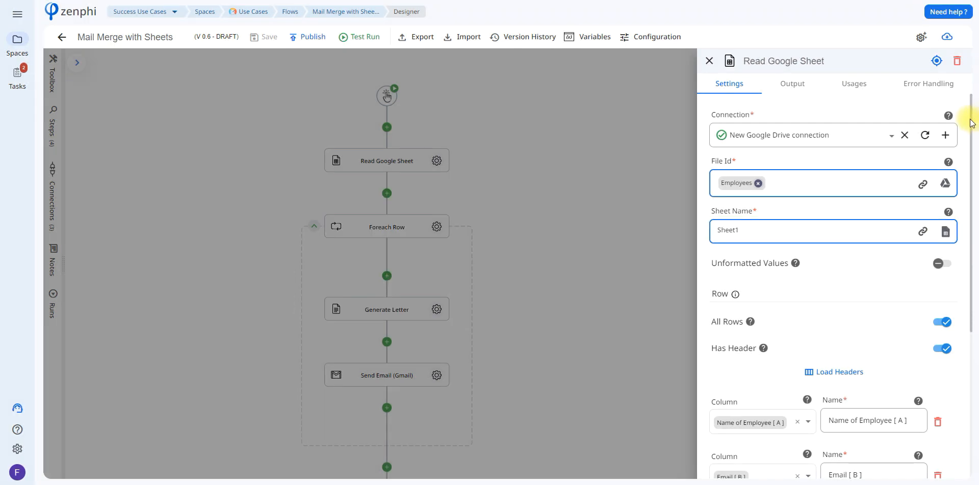
# Reload the column headers, check the five column mappings, and close the step's settings.
pyautogui.scroll(-1, 972, 131)
pyautogui.moveTo(973, 127); pyautogui.dragTo(972, 182)
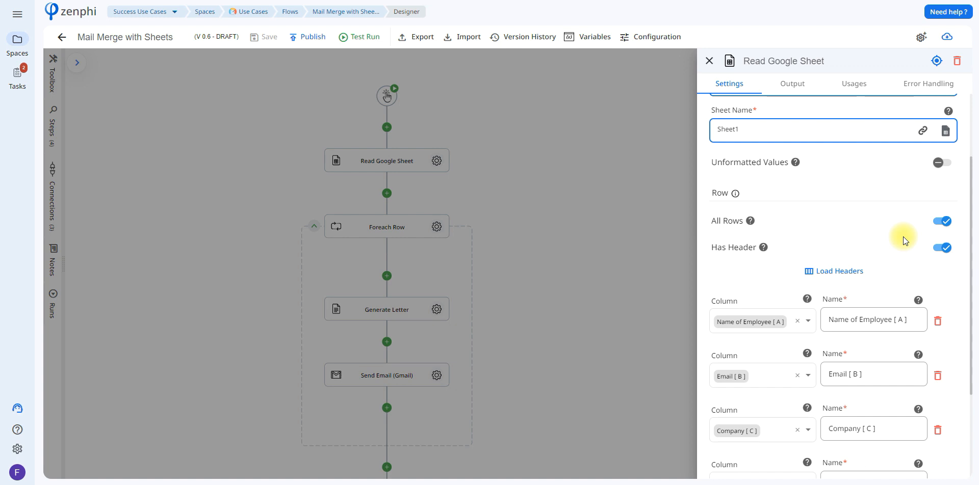
pyautogui.click(847, 272)
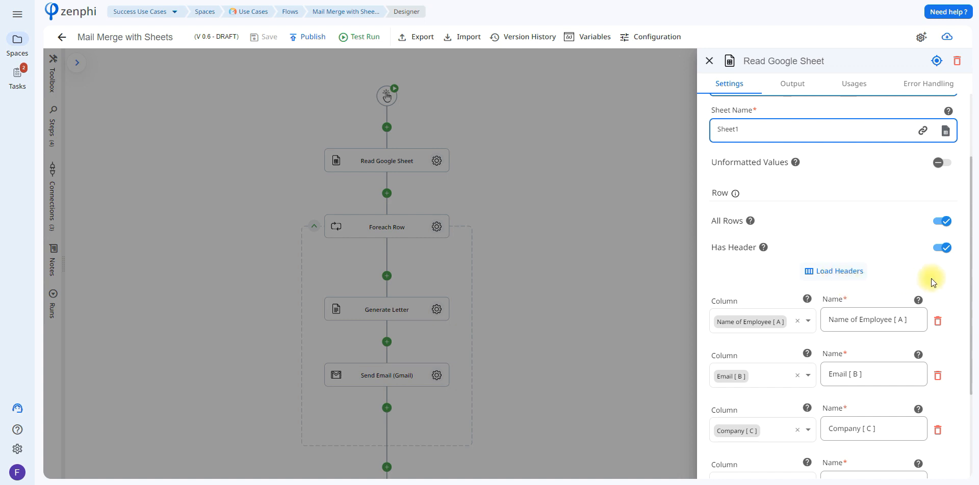
pyautogui.moveTo(969, 267); pyautogui.dragTo(971, 346)
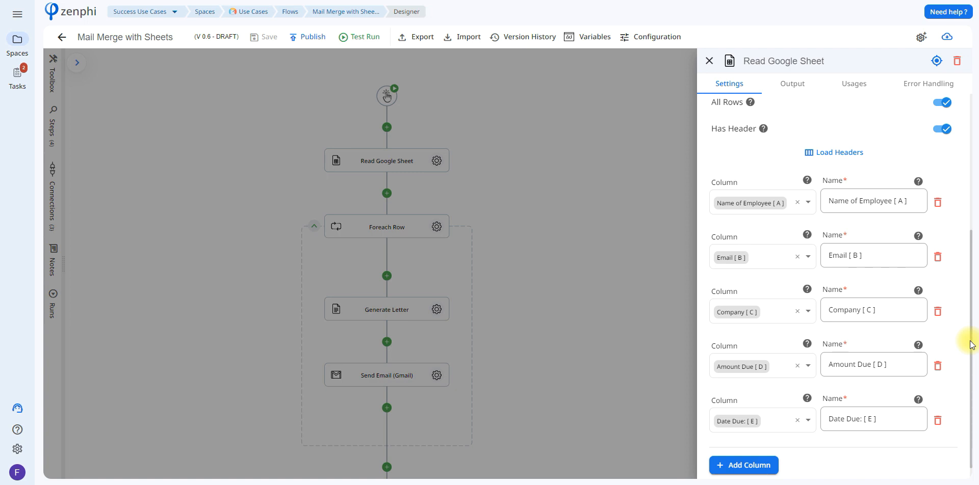
pyautogui.click(546, 292)
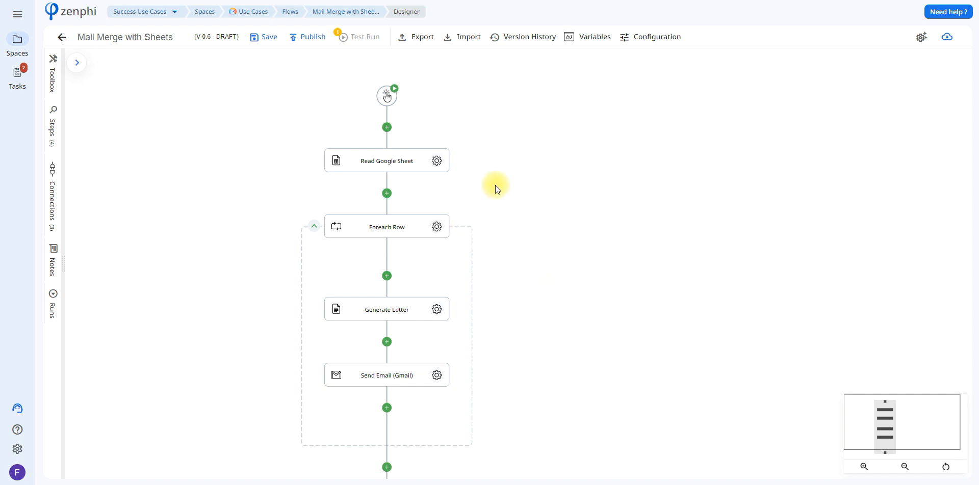
pyautogui.click(435, 227)
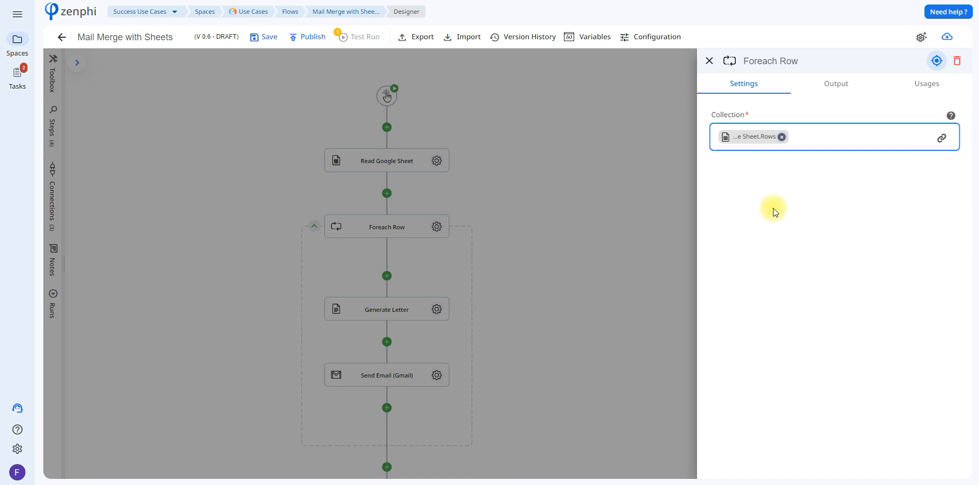
pyautogui.click(942, 138)
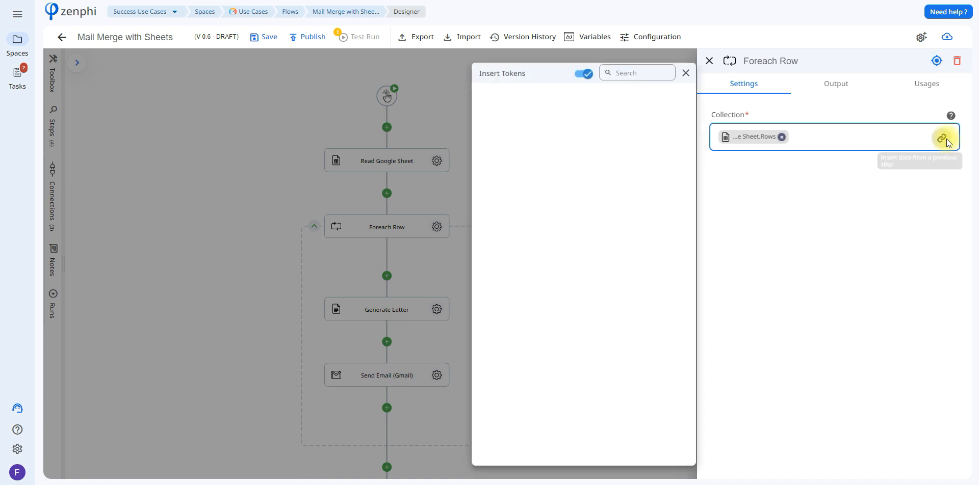
pyautogui.click(605, 117)
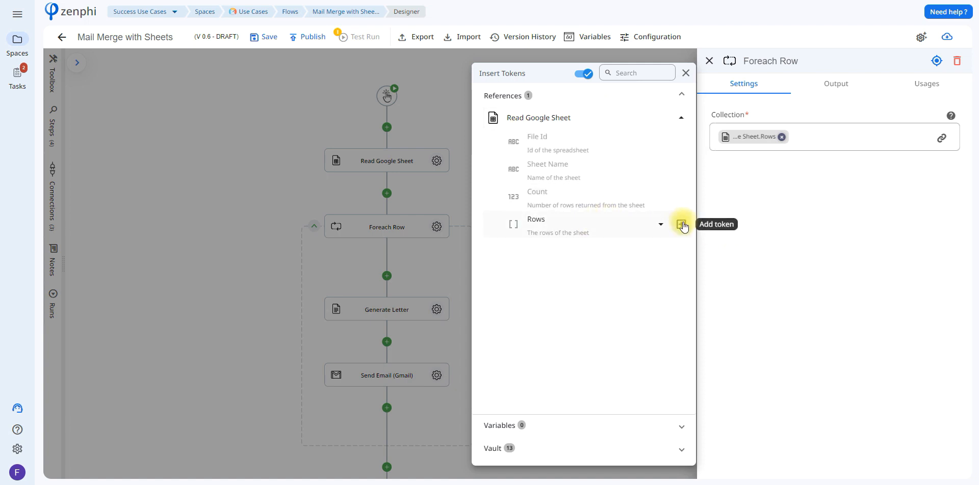
pyautogui.click(941, 141)
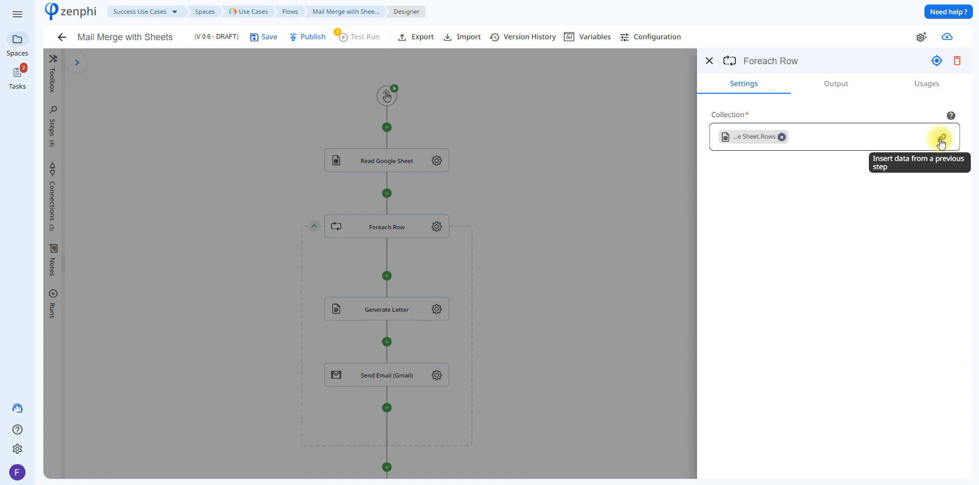
pyautogui.click(941, 141)
pyautogui.click(652, 127)
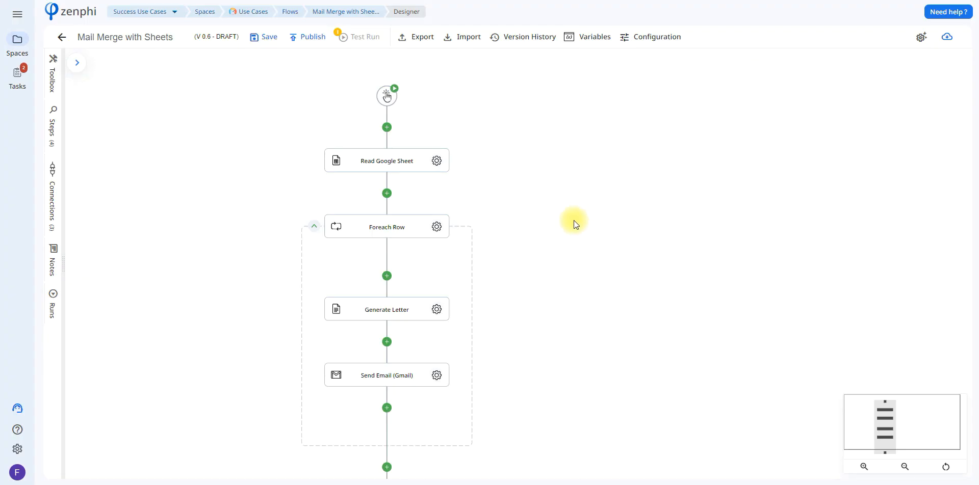
# In the Generate Letter step, browse Drive for the letter template, then cancel without choosing a file.
pyautogui.click(437, 311)
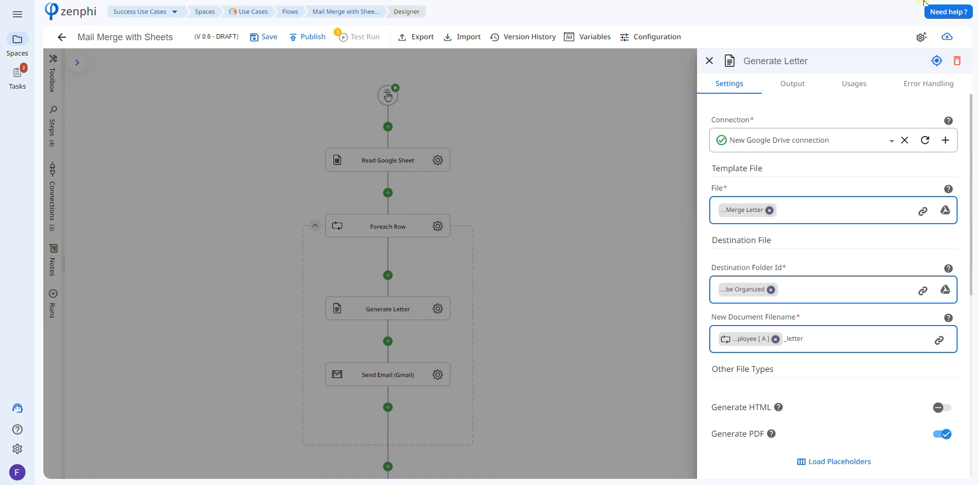
pyautogui.click(947, 211)
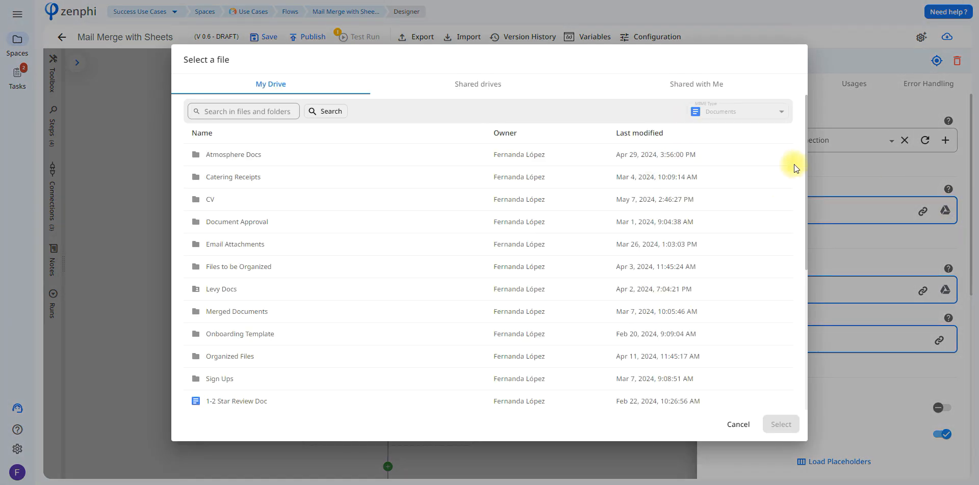
pyautogui.moveTo(806, 174); pyautogui.dragTo(805, 217)
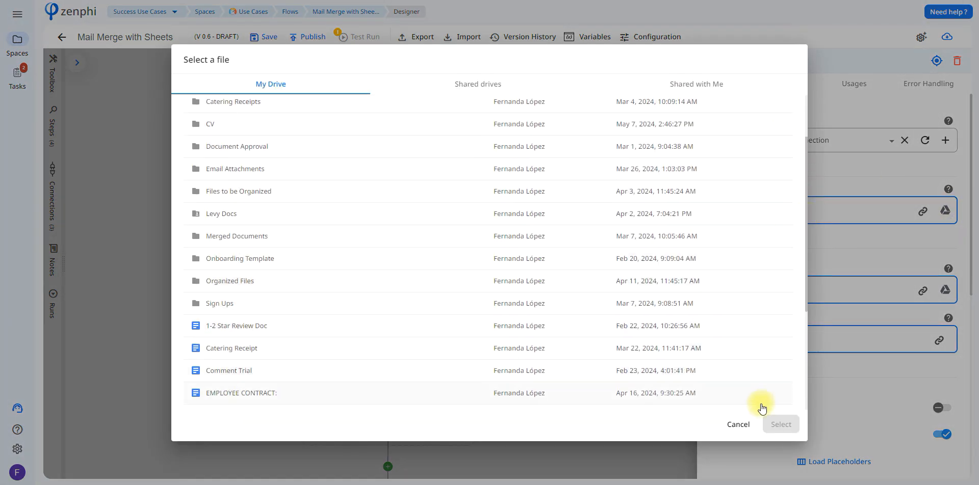
pyautogui.click(739, 425)
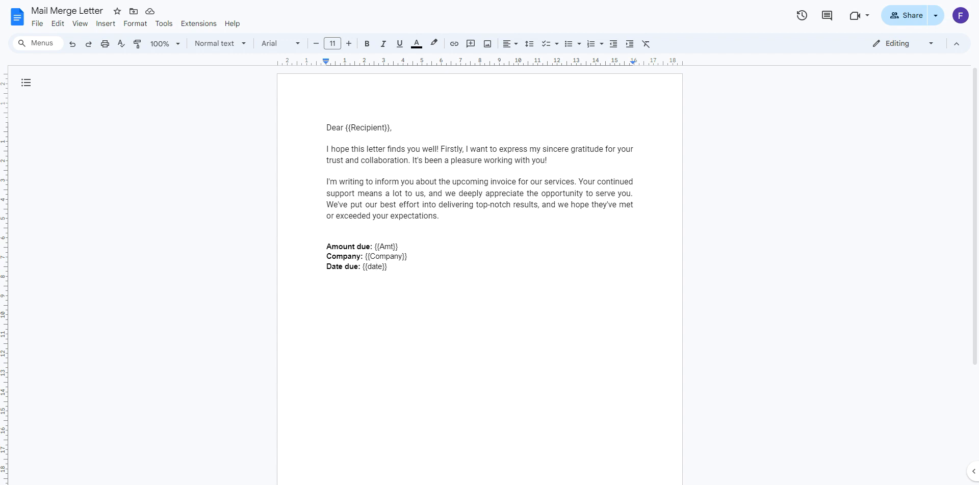
pyautogui.click(889, 97)
# Inspect the Foreach Row column tokens available for the Generate Letter output filename.
pyautogui.click(927, 0)
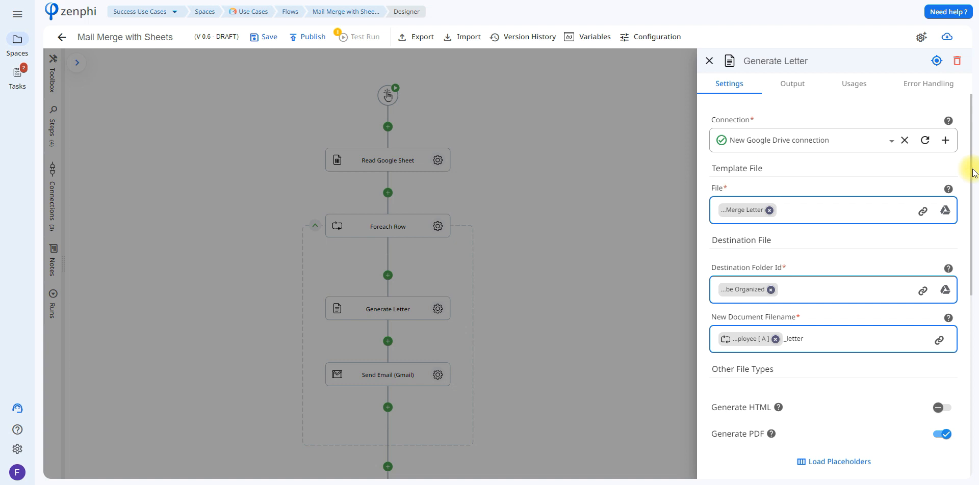
pyautogui.scroll(-1, 970, 199)
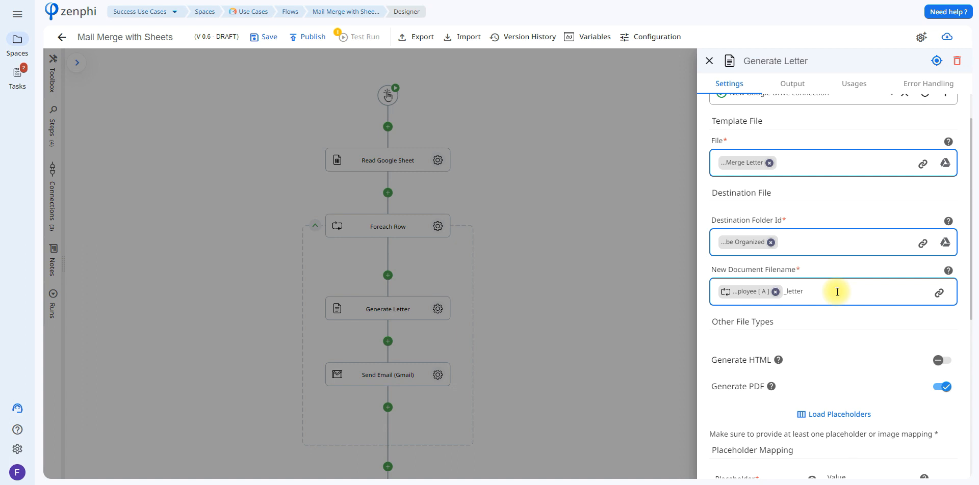
pyautogui.click(939, 292)
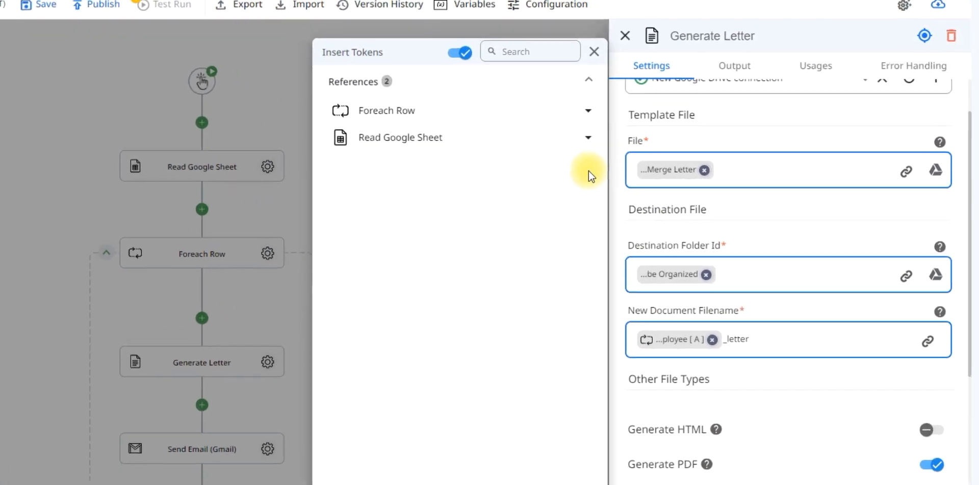
pyautogui.click(553, 111)
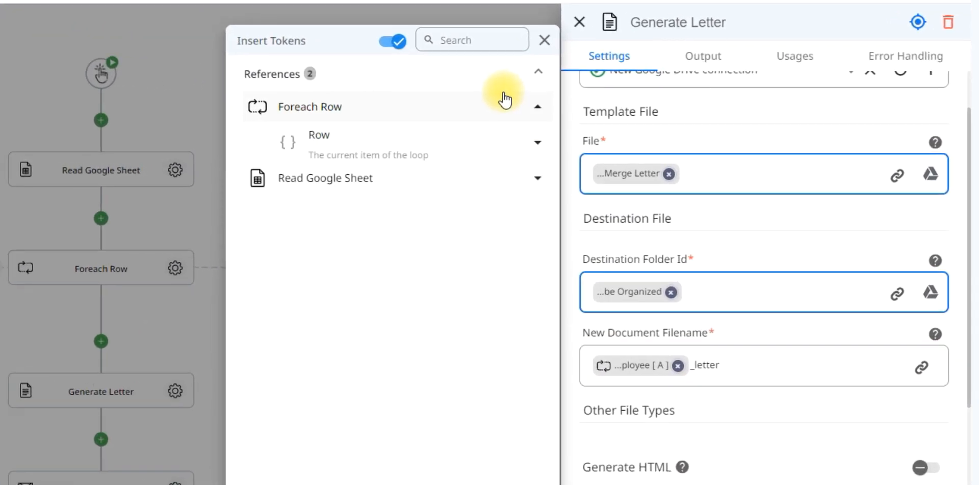
pyautogui.click(487, 139)
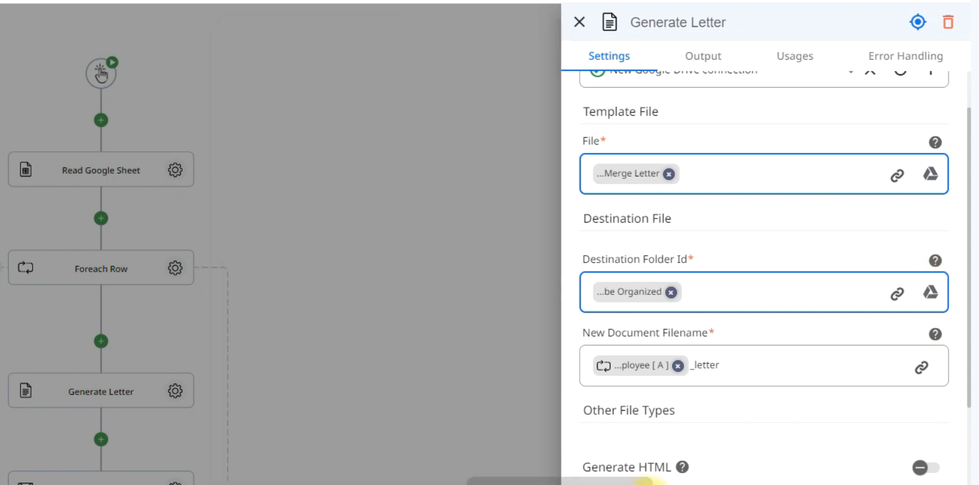
pyautogui.scroll(-4, 971, 305)
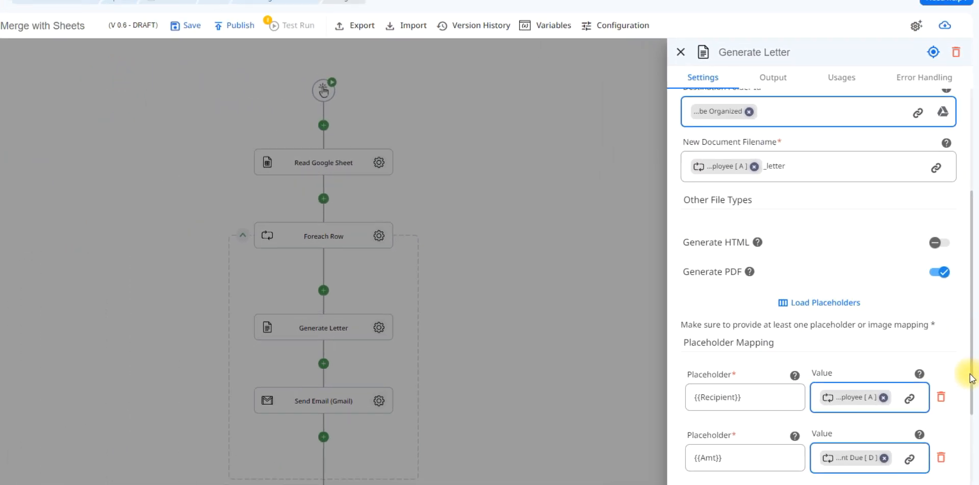
pyautogui.scroll(-3, 971, 379)
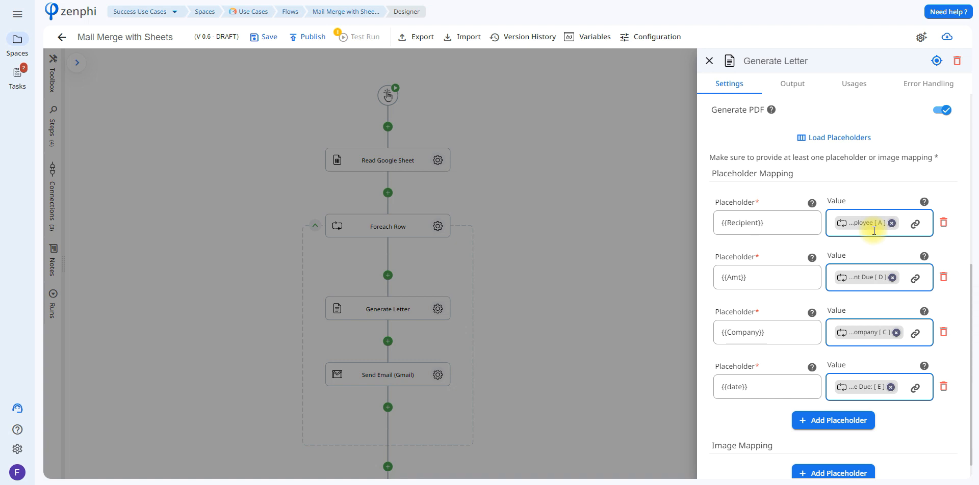
# Check the row column tokens for the Recipient placeholder, then close the Generate Letter settings.
pyautogui.click(915, 226)
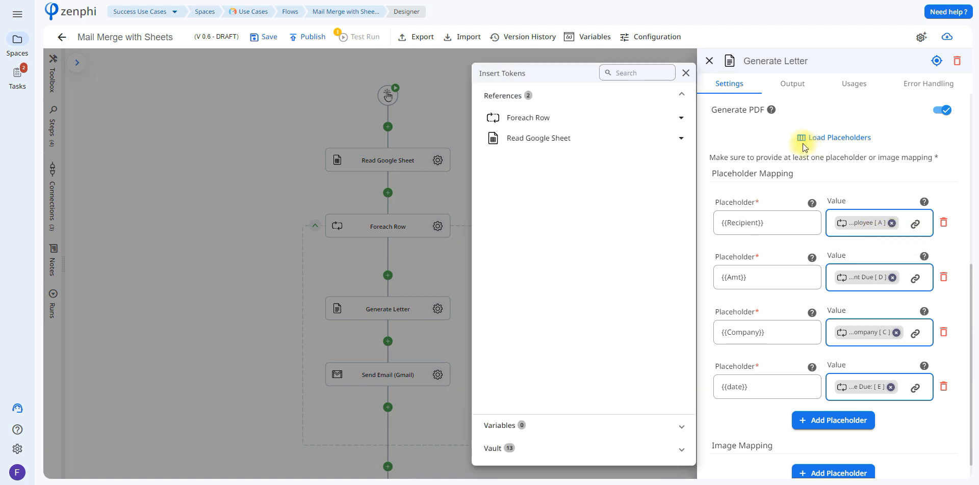
pyautogui.click(672, 122)
pyautogui.click(658, 140)
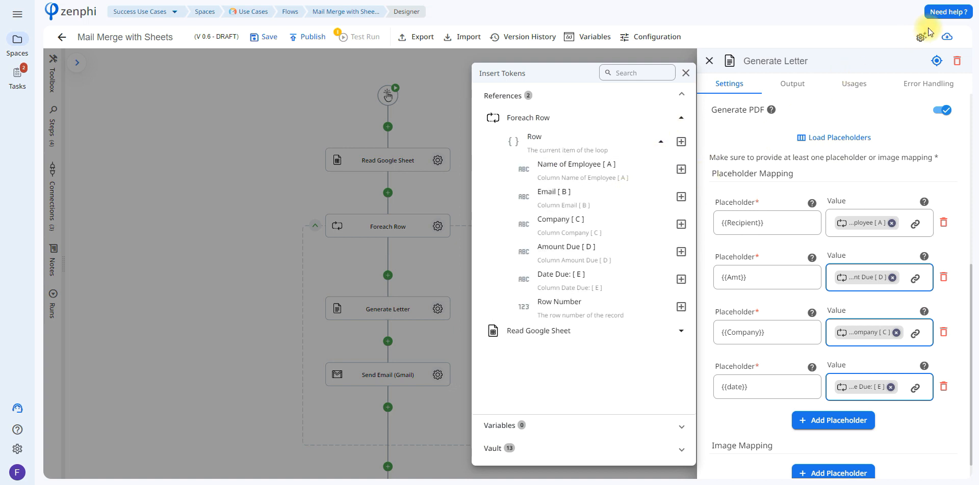
pyautogui.click(925, 2)
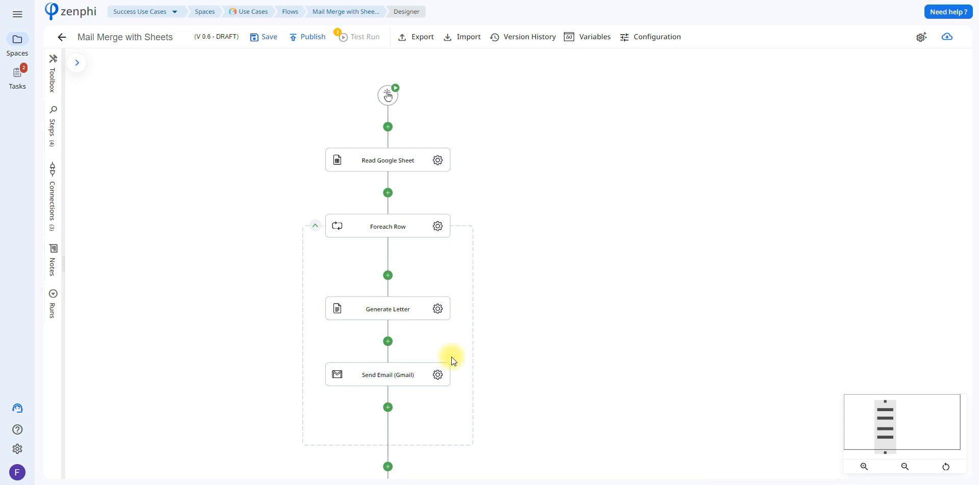
# Set the Send Email (Gmail) To field to Foreach Row's Email [B] and review the PDF attachment.
pyautogui.click(438, 375)
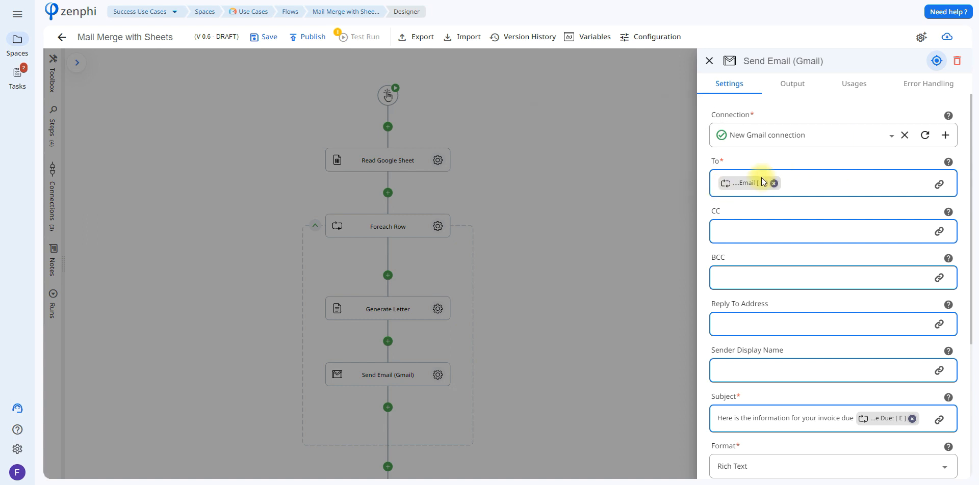
pyautogui.click(807, 187)
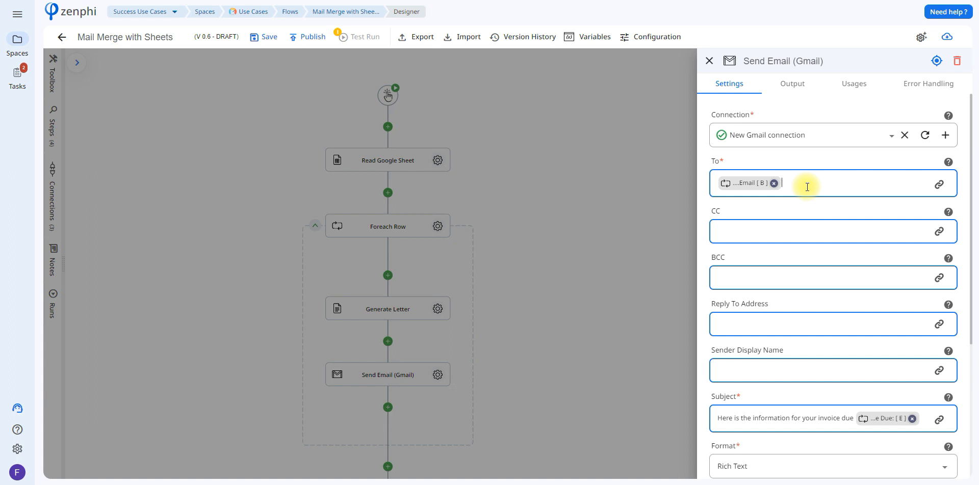
pyautogui.click(940, 185)
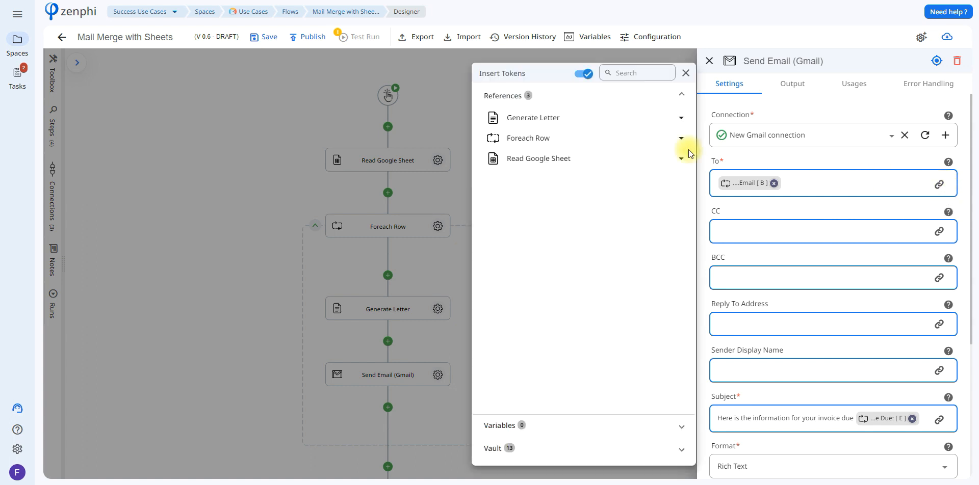
pyautogui.click(646, 139)
pyautogui.click(632, 158)
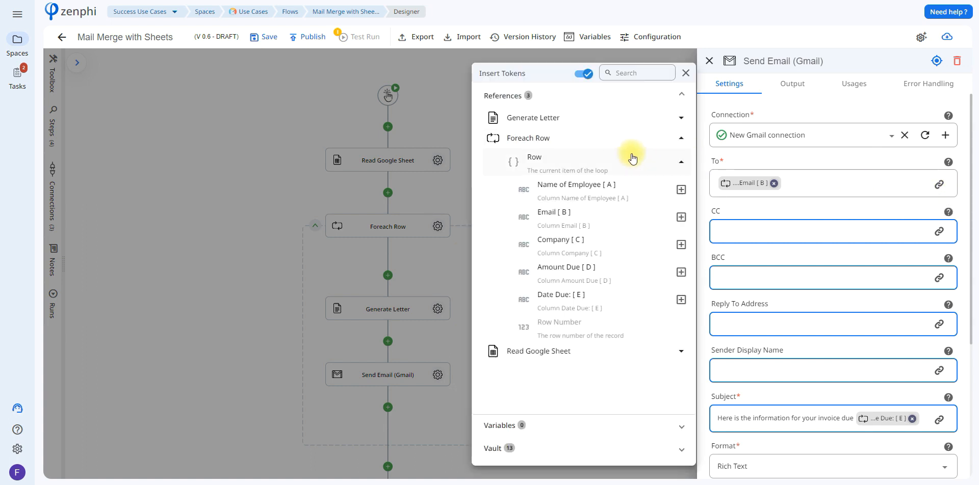
pyautogui.click(686, 221)
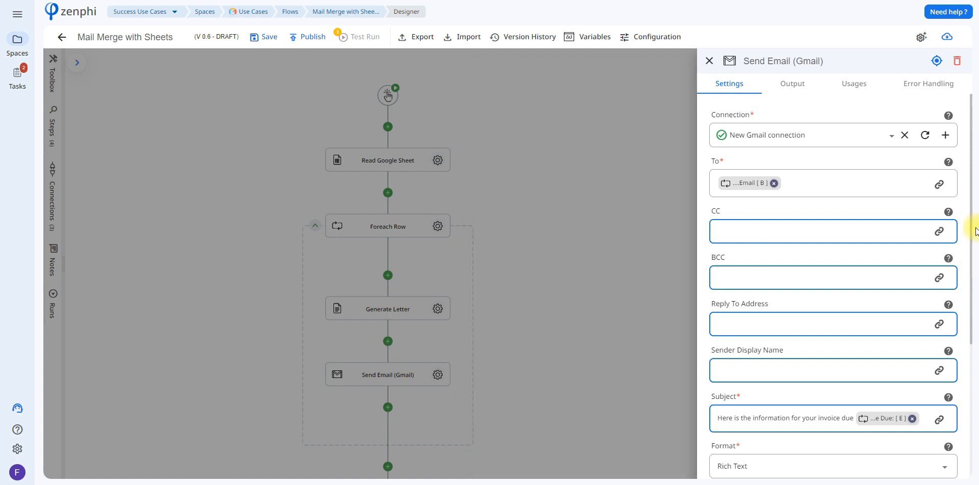
pyautogui.moveTo(973, 229); pyautogui.dragTo(976, 351)
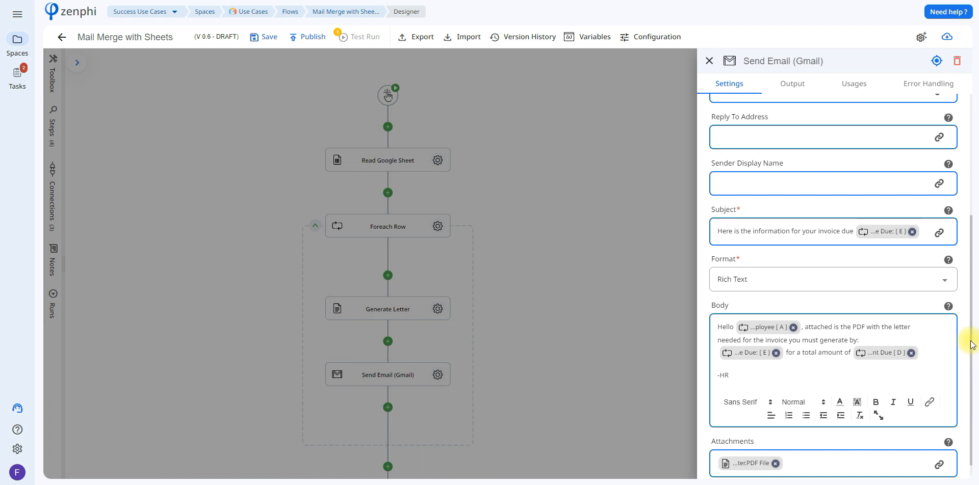
pyautogui.click(939, 465)
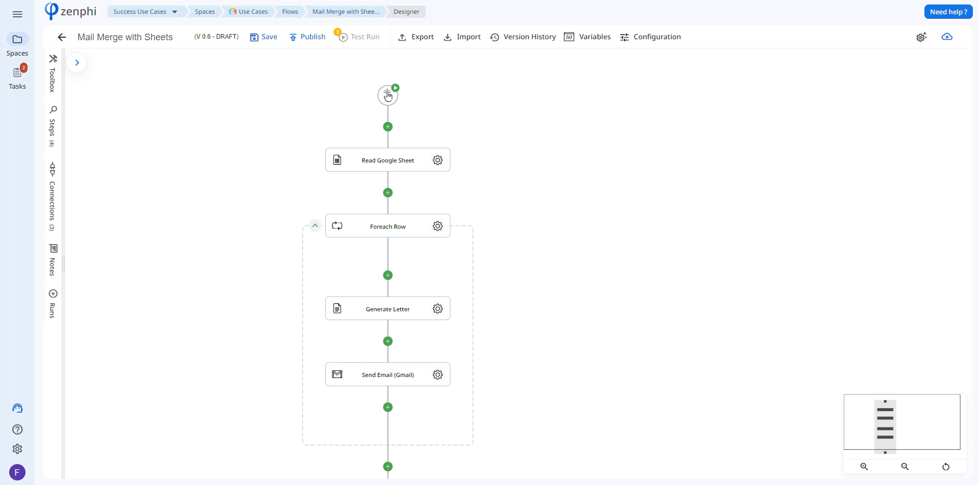
# Save the flow as draft version 0.7 and start a new test instance.
pyautogui.click(252, 38)
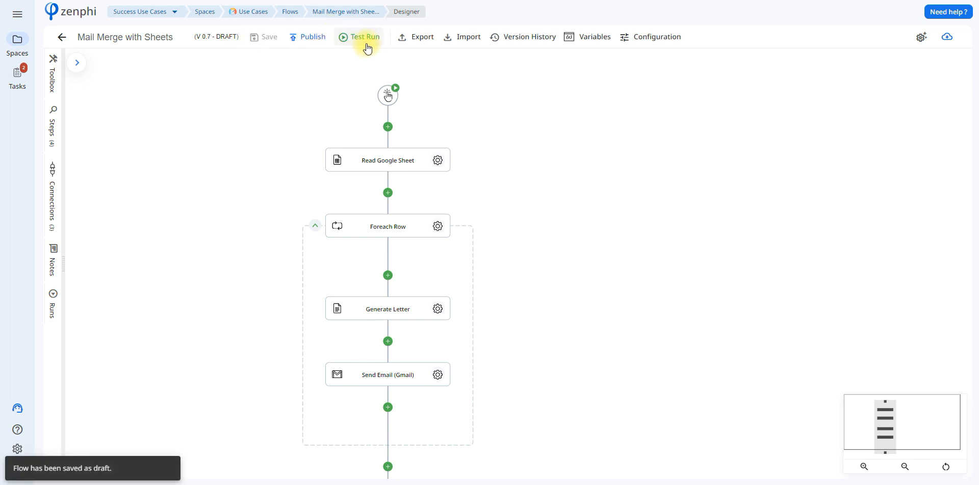
pyautogui.click(365, 45)
pyautogui.click(372, 81)
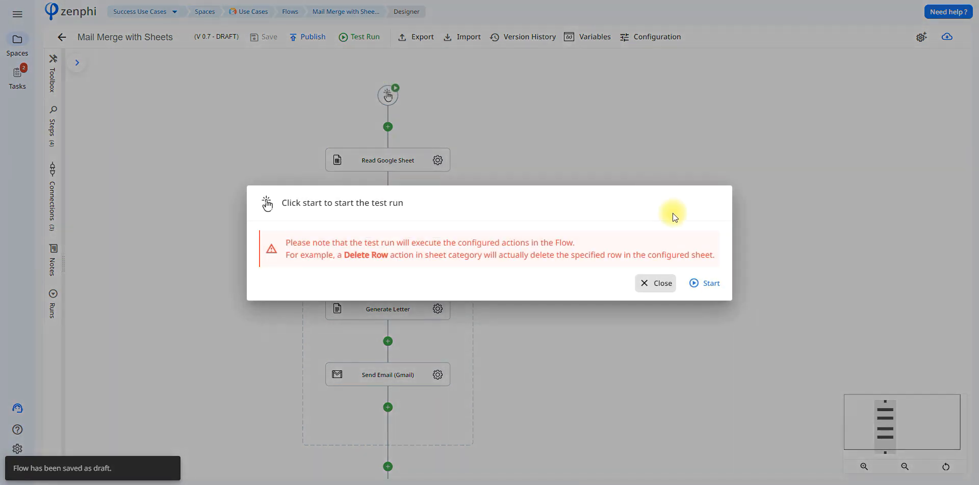
pyautogui.click(710, 284)
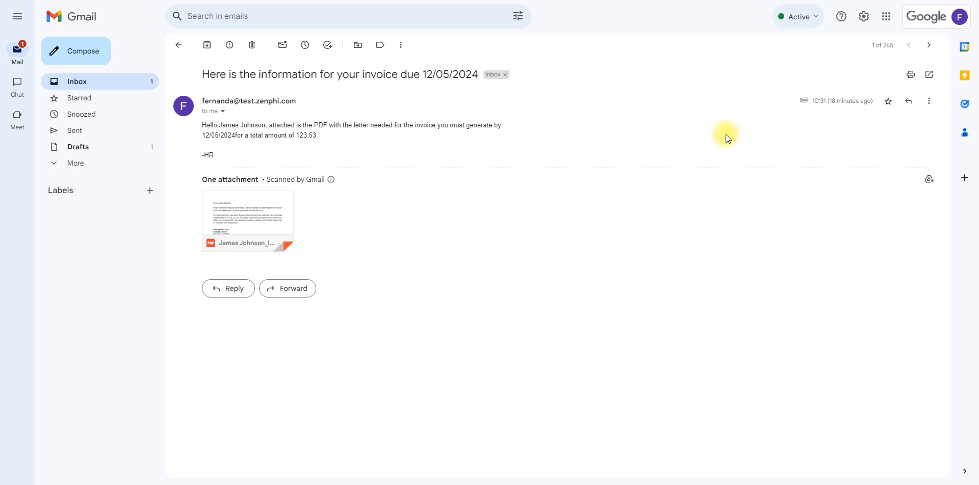
# Preview the merged letter PDF attached to the invoice email, showing amount 1604.25 due 23/05/2024.
pyautogui.click(249, 200)
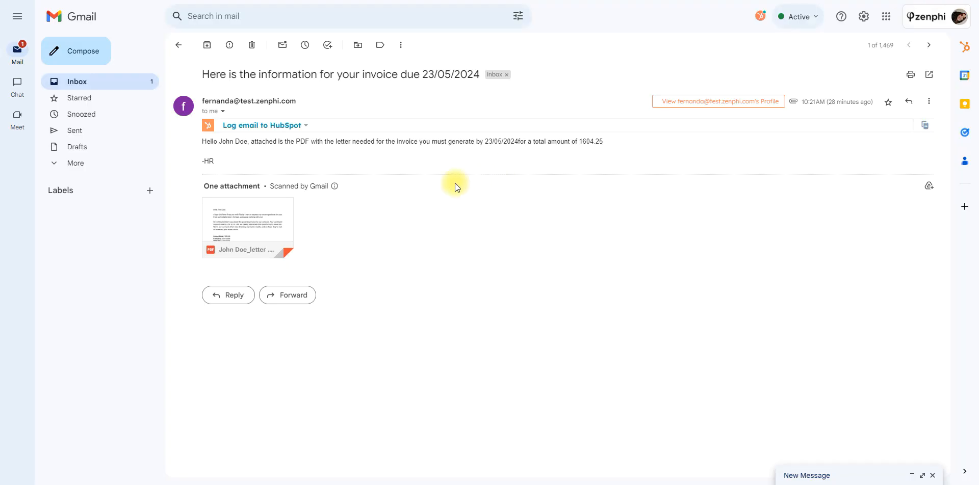
pyautogui.click(264, 211)
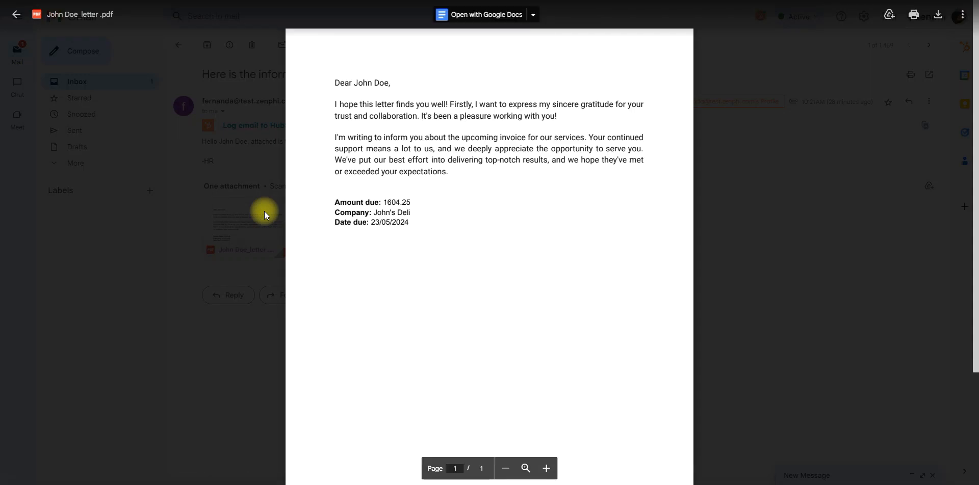